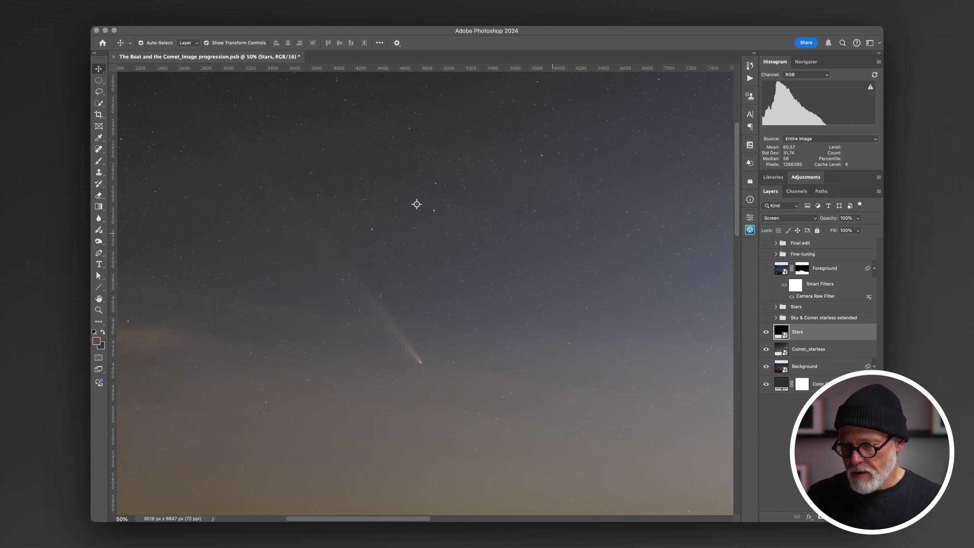
Make the Stars group, the Sky & Comet starless extended group and the Foreground layer visible
{"action": "key", "text": "super+0"}
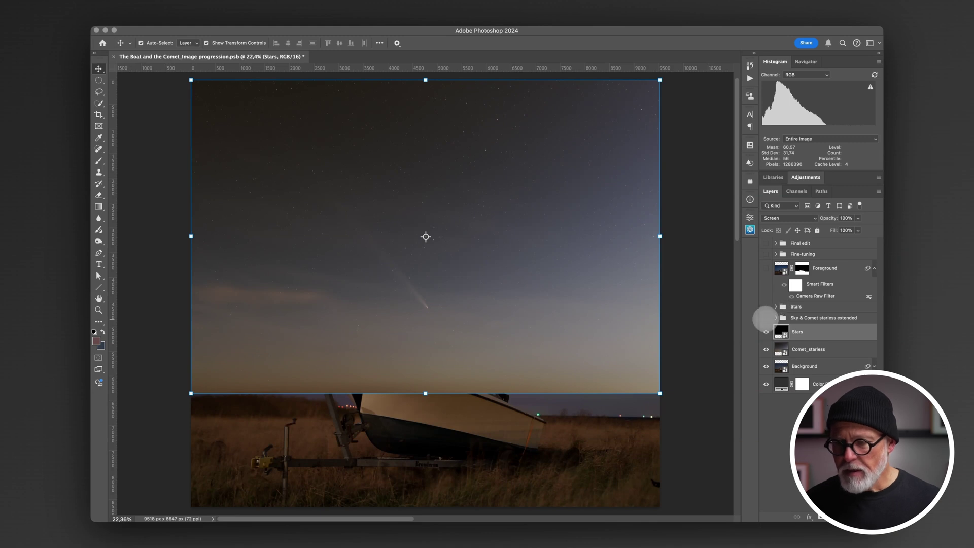
{"action": "left_click", "coordinate": [766, 307]}
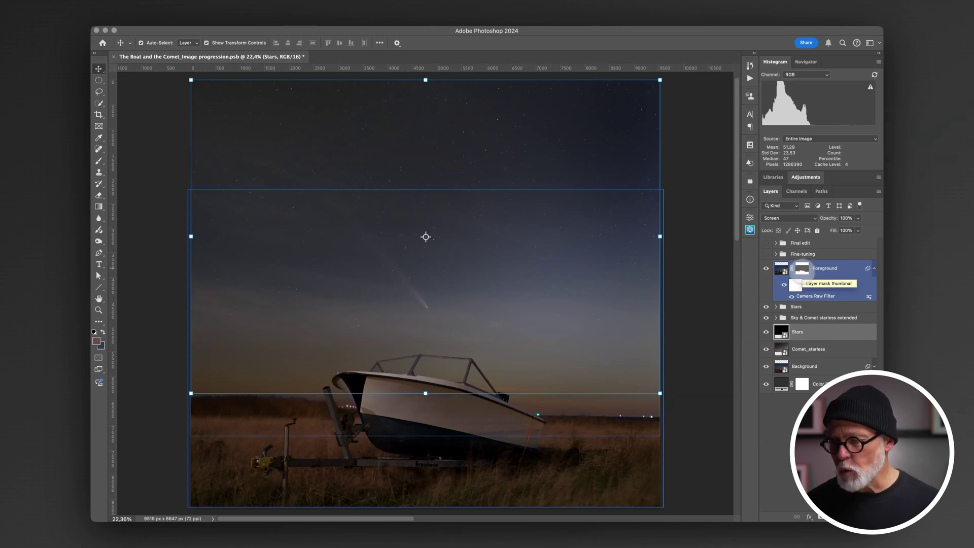
Disable the layer mask on the Foreground layer
{"action": "left_click", "coordinate": [801, 268]}
{"action": "right_click", "coordinate": [801, 269]}
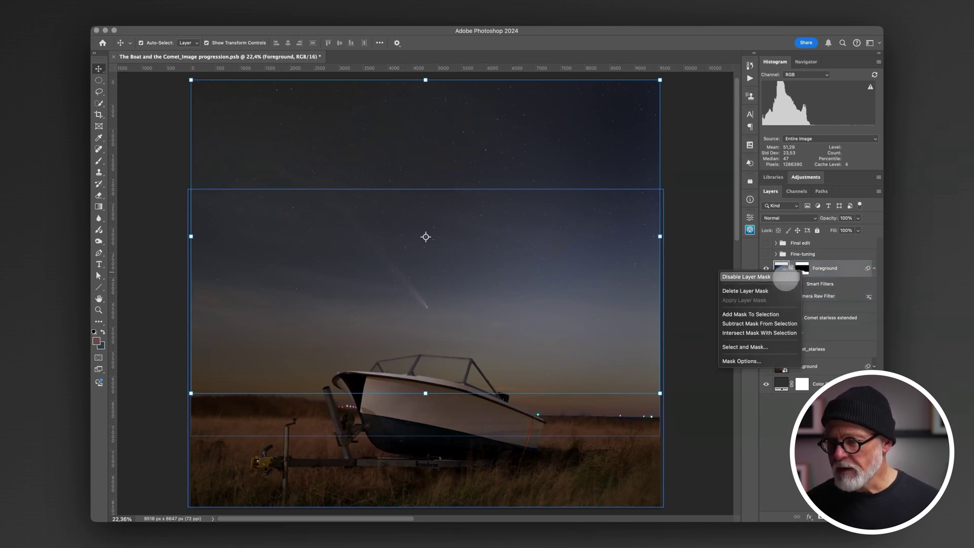
{"action": "left_click", "coordinate": [785, 277]}
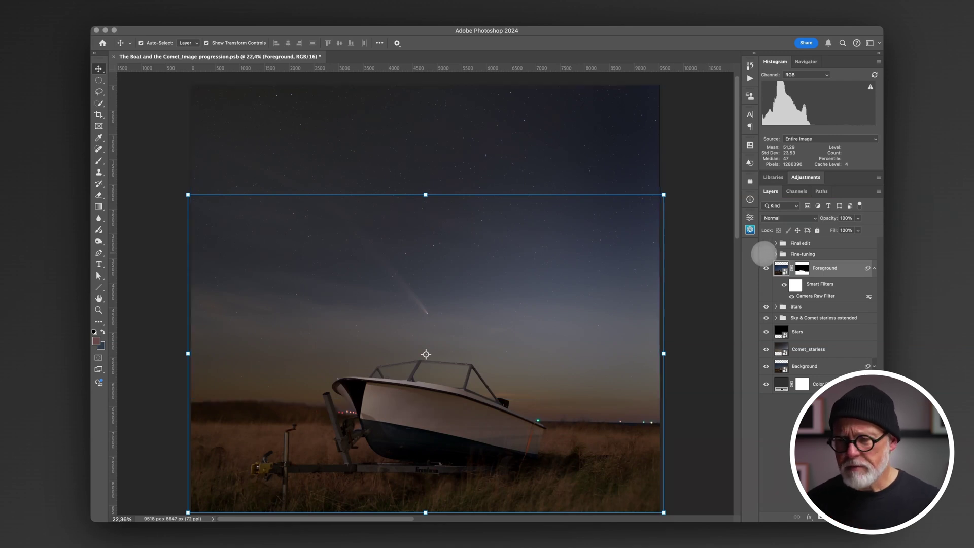
Make the Fine-tuning group visible
{"action": "left_click", "coordinate": [766, 254]}
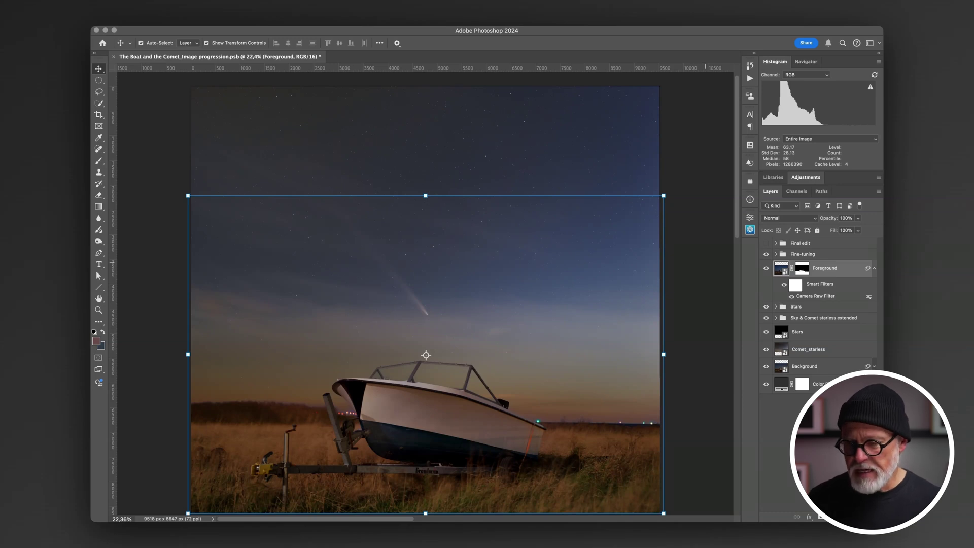
Examine the comet, the boat, the trailer and the horizon lights up close with the Fine-tuning adjustments applied
{"action": "scroll", "coordinate": [426, 355], "scroll_direction": "up", "scroll_amount": 5}
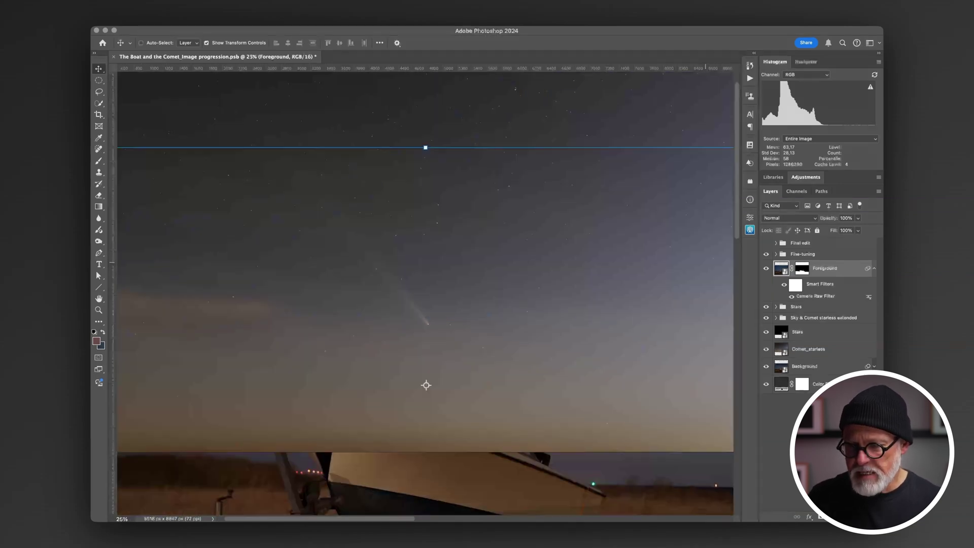
{"action": "scroll", "coordinate": [426, 465], "scroll_direction": "up", "scroll_amount": 1}
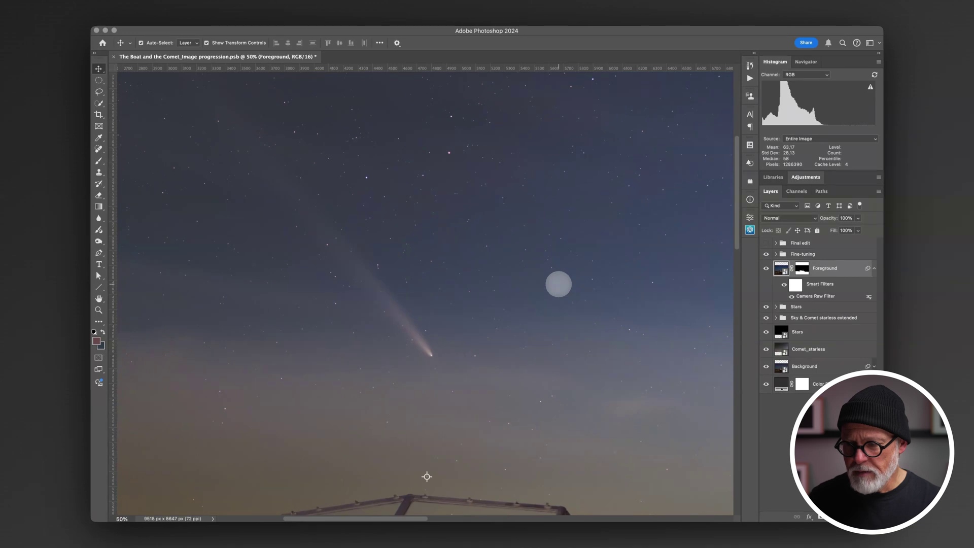
{"action": "scroll", "coordinate": [475, 330], "scroll_direction": "down", "scroll_amount": 10}
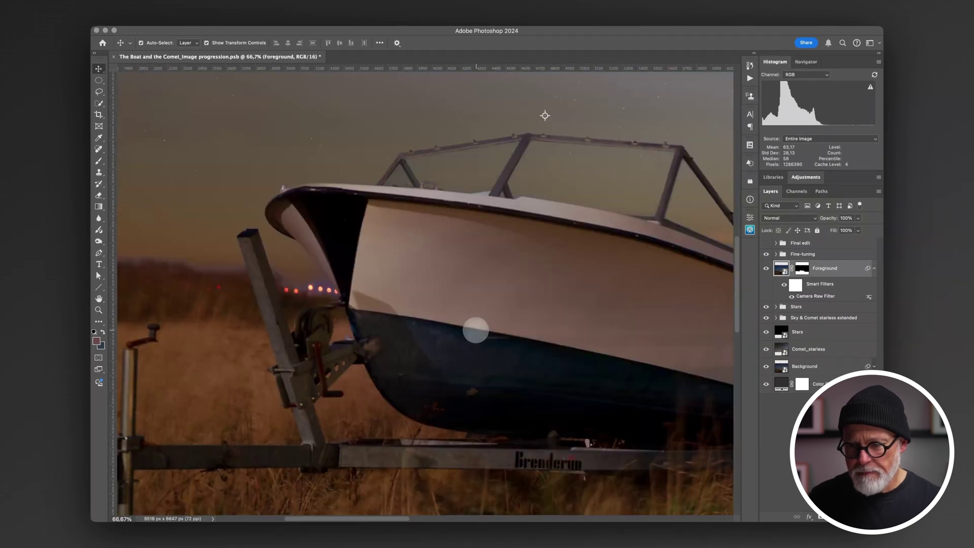
{"action": "scroll", "coordinate": [476, 330], "scroll_direction": "left", "scroll_amount": 5}
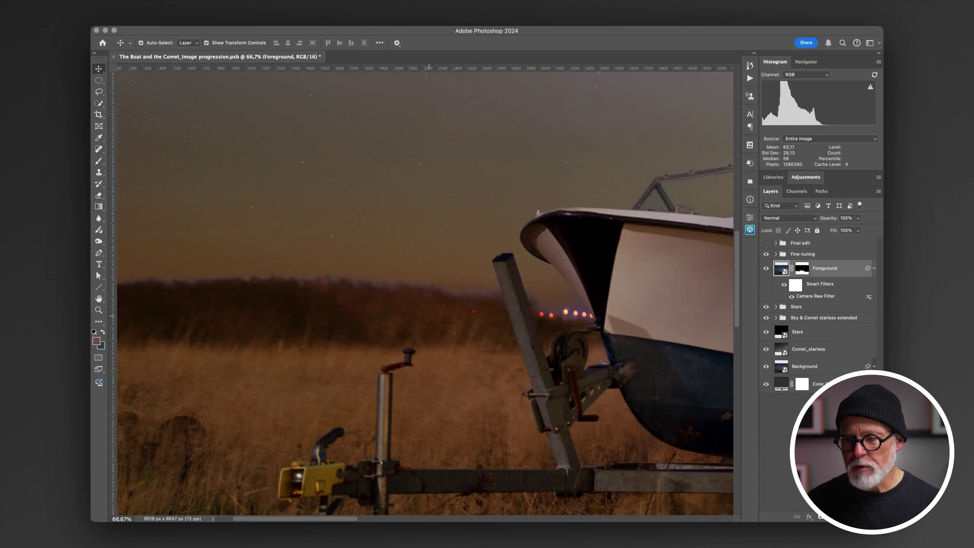
{"action": "scroll", "coordinate": [430, 312], "scroll_direction": "right", "scroll_amount": 3}
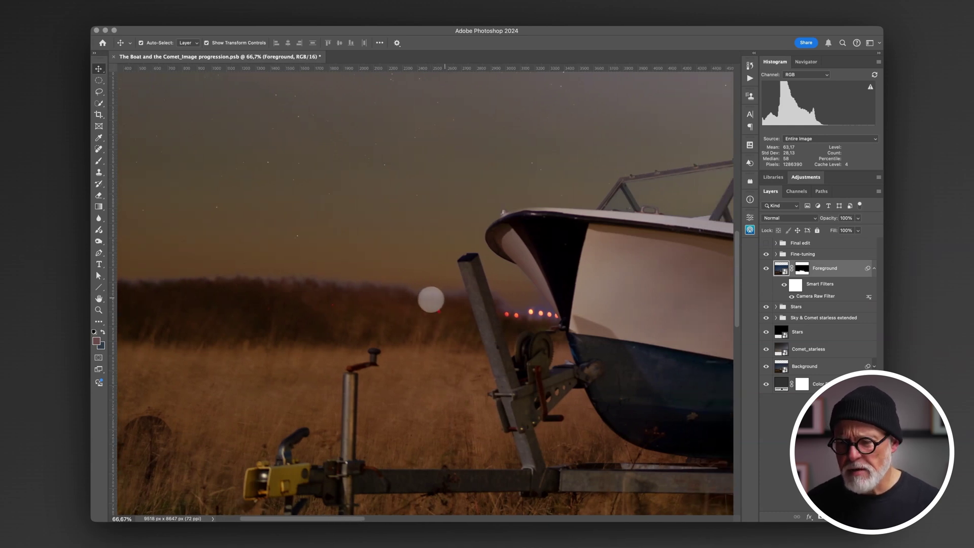
{"action": "scroll", "coordinate": [460, 303], "scroll_direction": "right", "scroll_amount": 2}
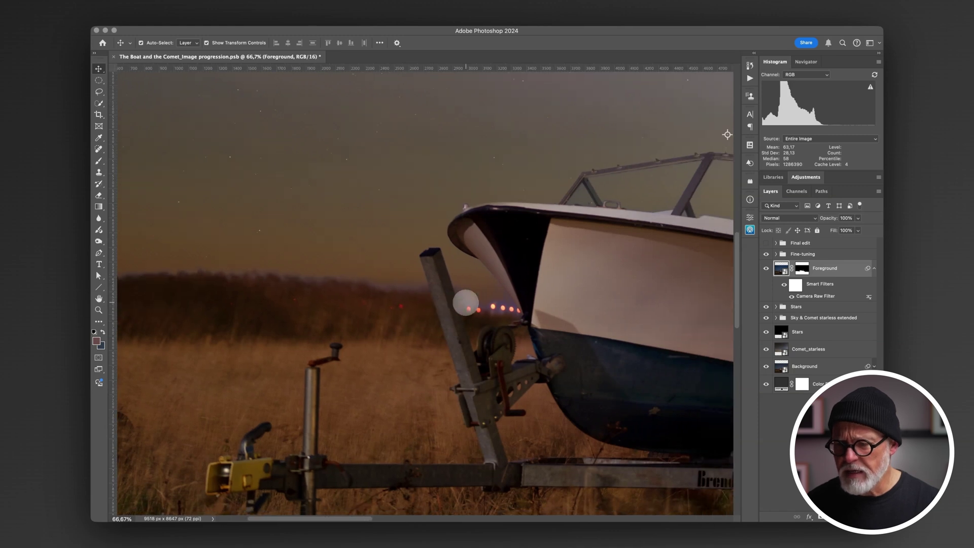
{"action": "scroll", "coordinate": [510, 310], "scroll_direction": "right", "scroll_amount": 4}
{"action": "scroll", "coordinate": [513, 313], "scroll_direction": "right", "scroll_amount": 20}
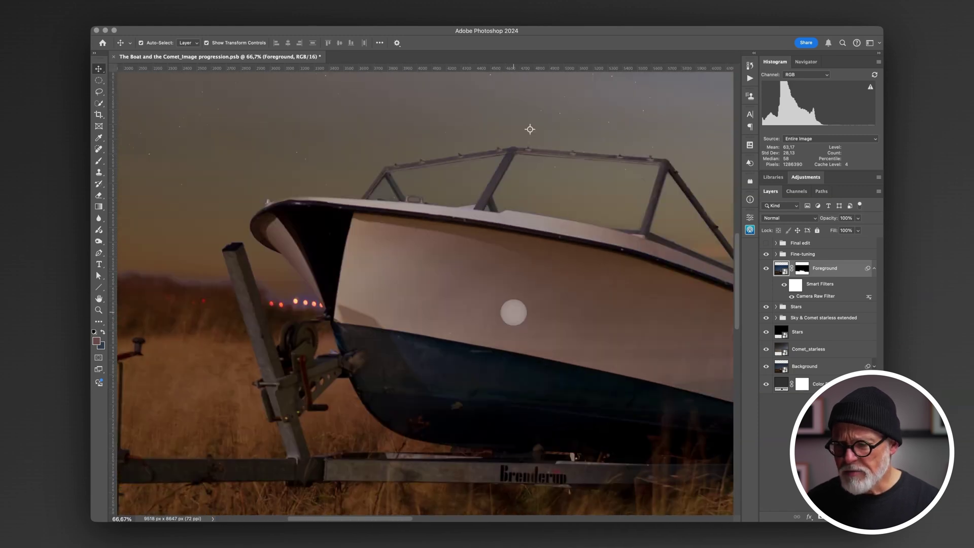
{"action": "scroll", "coordinate": [608, 290], "scroll_direction": "left", "scroll_amount": 15}
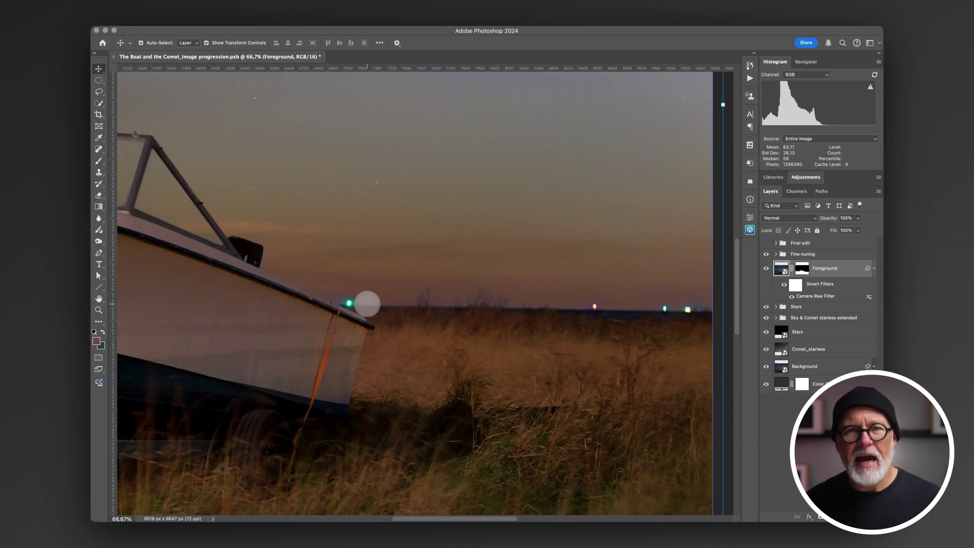
{"action": "scroll", "coordinate": [367, 303], "scroll_direction": "left", "scroll_amount": 3}
{"action": "scroll", "coordinate": [366, 304], "scroll_direction": "up", "scroll_amount": 1}
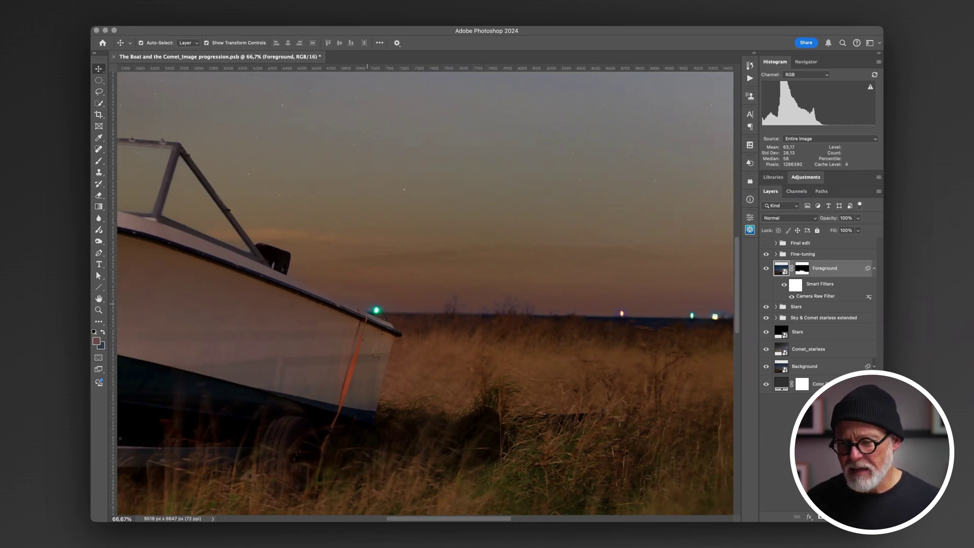
Make the Final edit group visible over the whole composite
{"action": "key", "text": "super+0"}
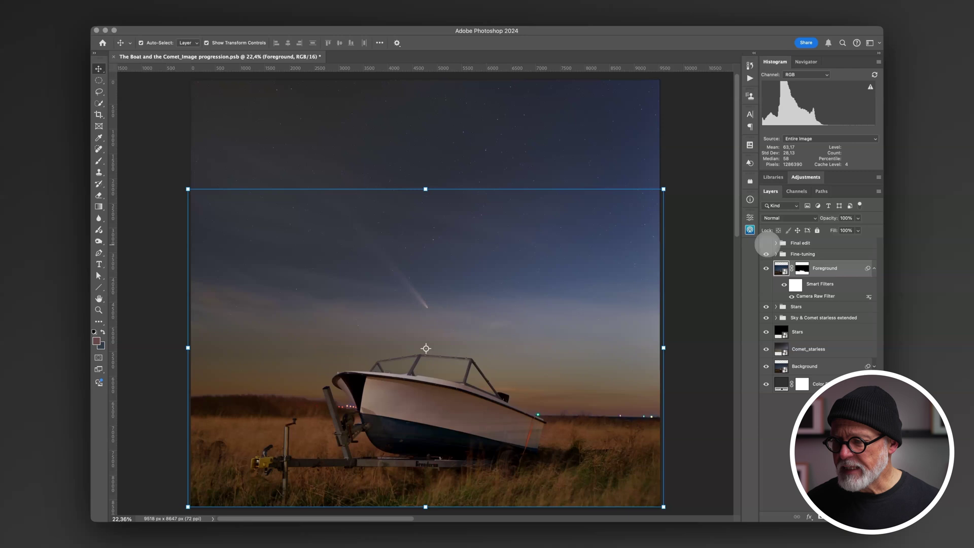
{"action": "left_click", "coordinate": [767, 243]}
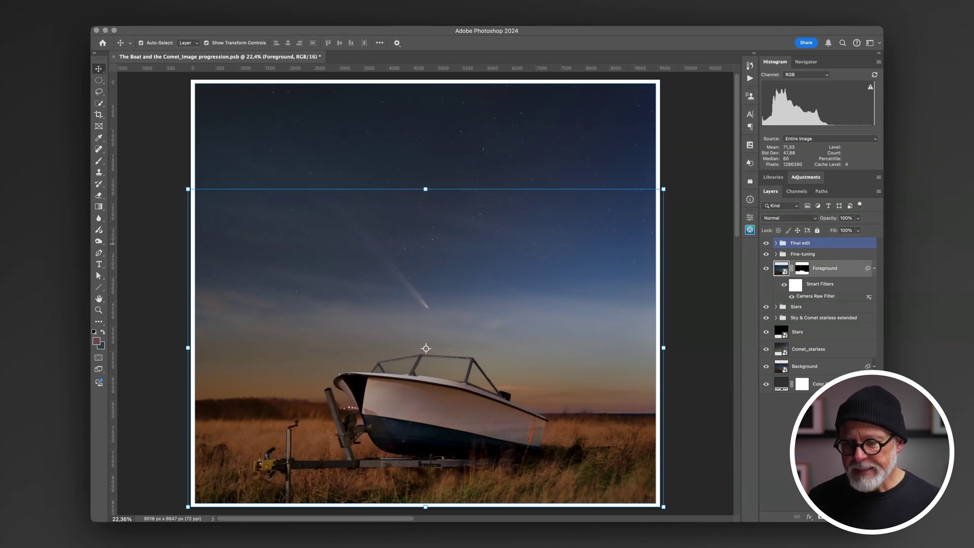
Examine the final edit up close around the boat, the field, the starry sky and the comet, then as a whole
{"action": "scroll", "coordinate": [597, 409], "scroll_direction": "down", "scroll_amount": 3}
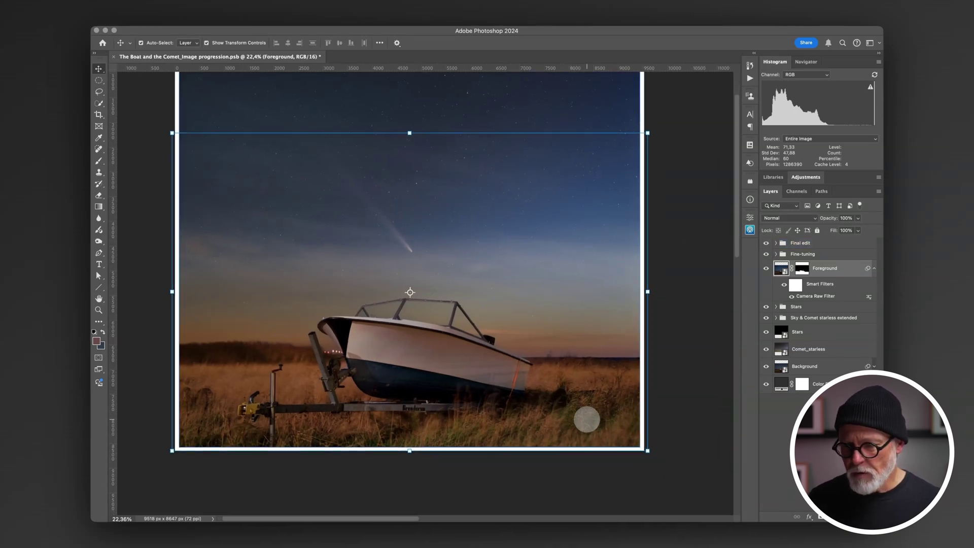
{"action": "key", "text": "super+plus"}
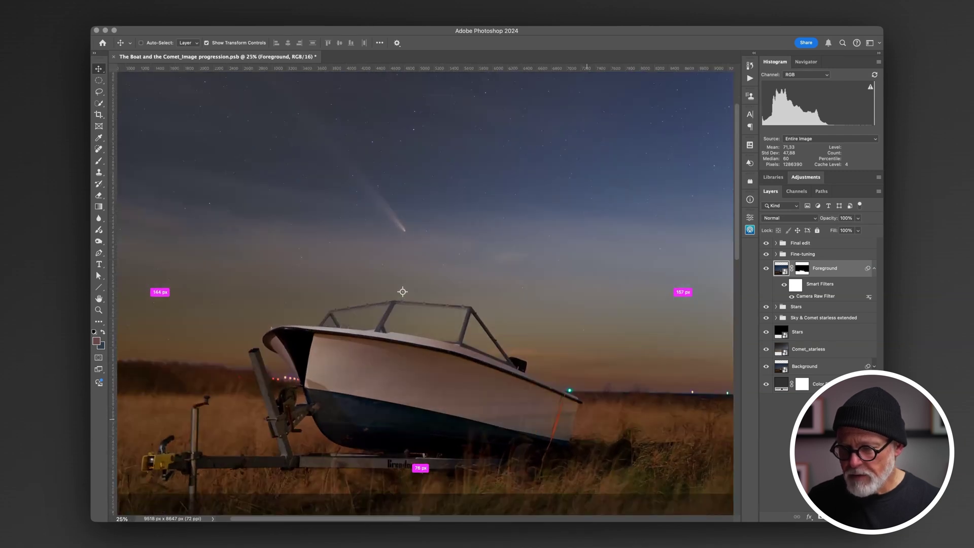
{"action": "key", "text": "super+plus"}
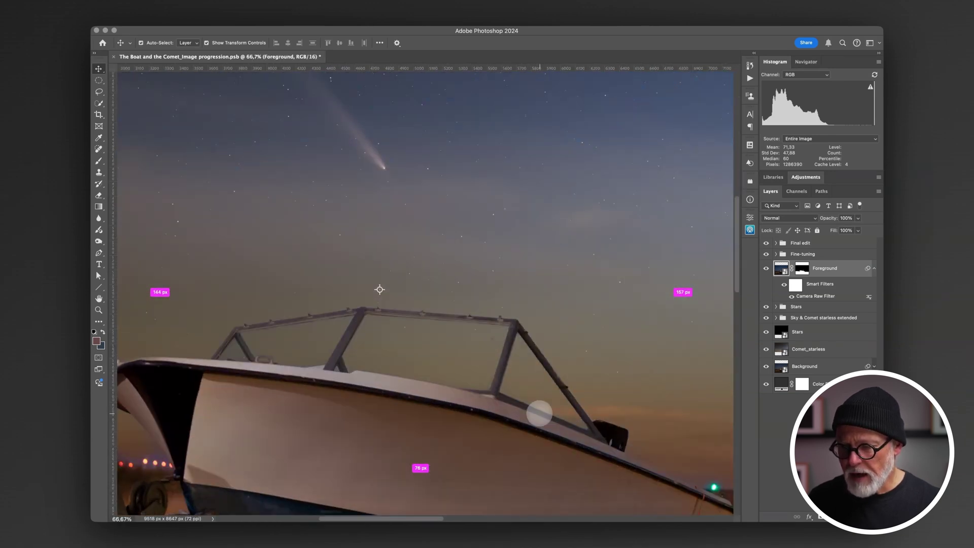
{"action": "key", "text": "super+plus"}
{"action": "left_click_drag", "start_coordinate": [239, 199], "coordinate": [558, 213]}
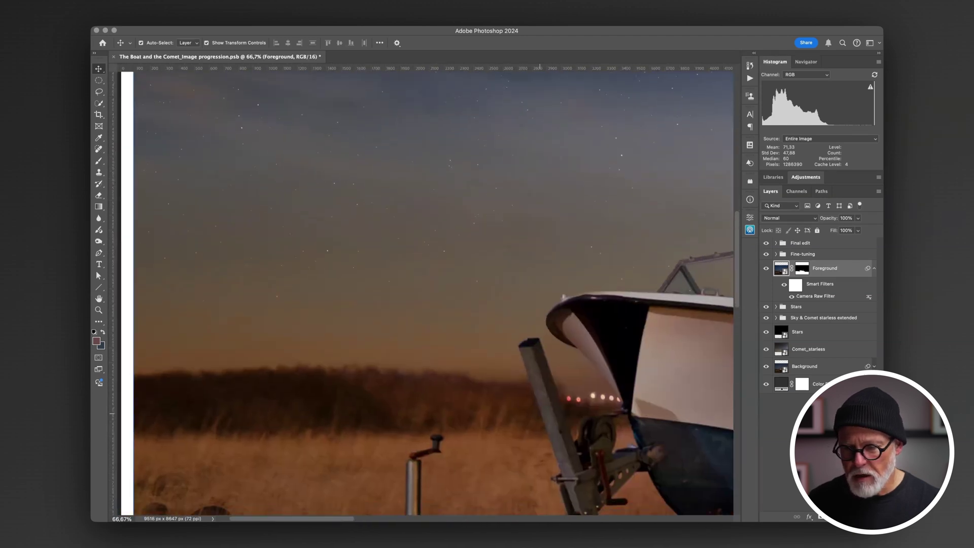
{"action": "scroll", "coordinate": [561, 370], "scroll_direction": "right", "scroll_amount": 5}
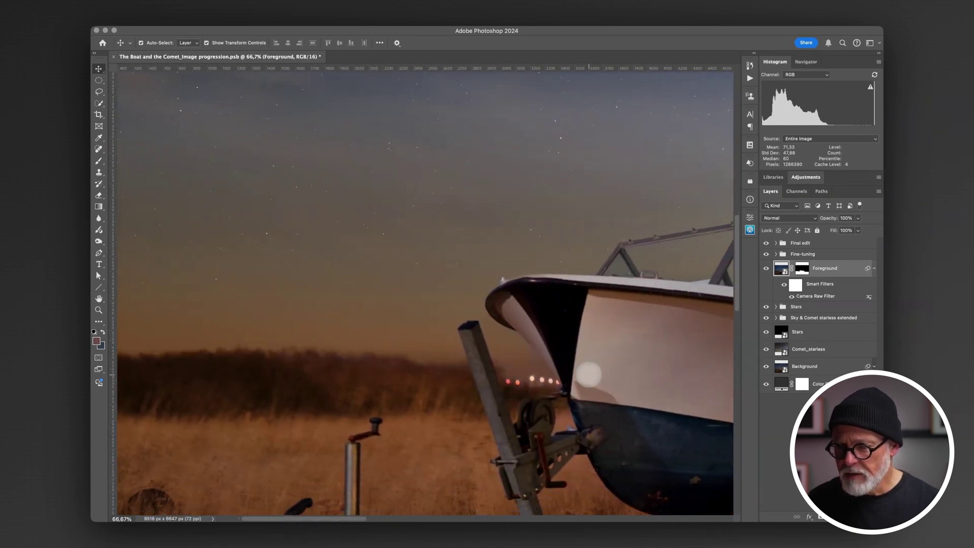
{"action": "scroll", "coordinate": [588, 374], "scroll_direction": "right", "scroll_amount": 3}
{"action": "scroll", "coordinate": [588, 374], "scroll_direction": "right", "scroll_amount": 10}
{"action": "scroll", "coordinate": [589, 375], "scroll_direction": "up", "scroll_amount": 5}
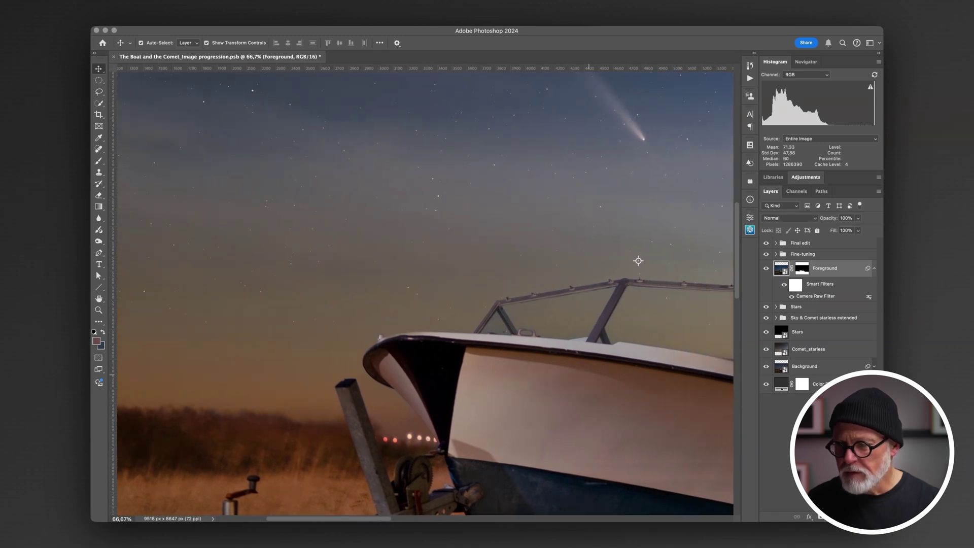
{"action": "left_click_drag", "start_coordinate": [498, 333], "coordinate": [480, 426]}
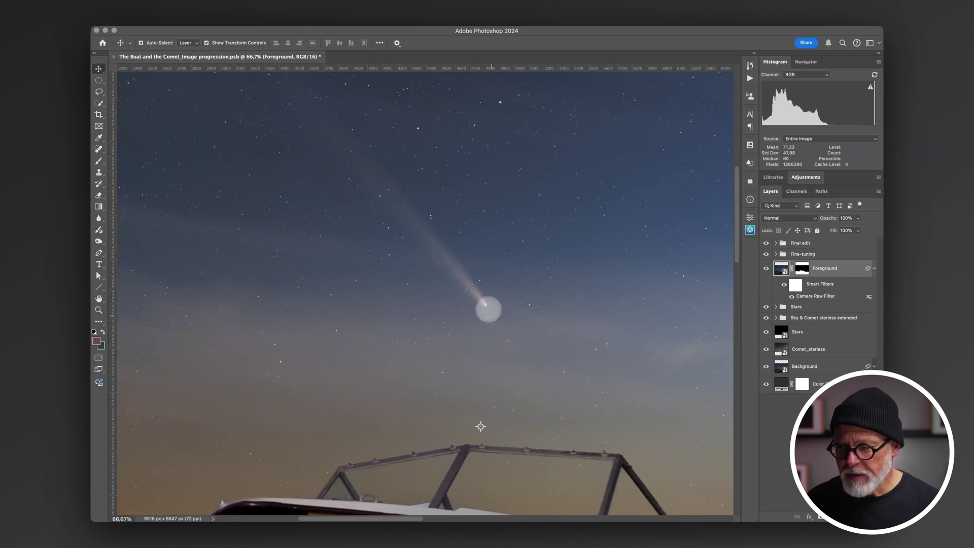
{"action": "scroll", "coordinate": [481, 426], "scroll_direction": "down", "scroll_amount": 5}
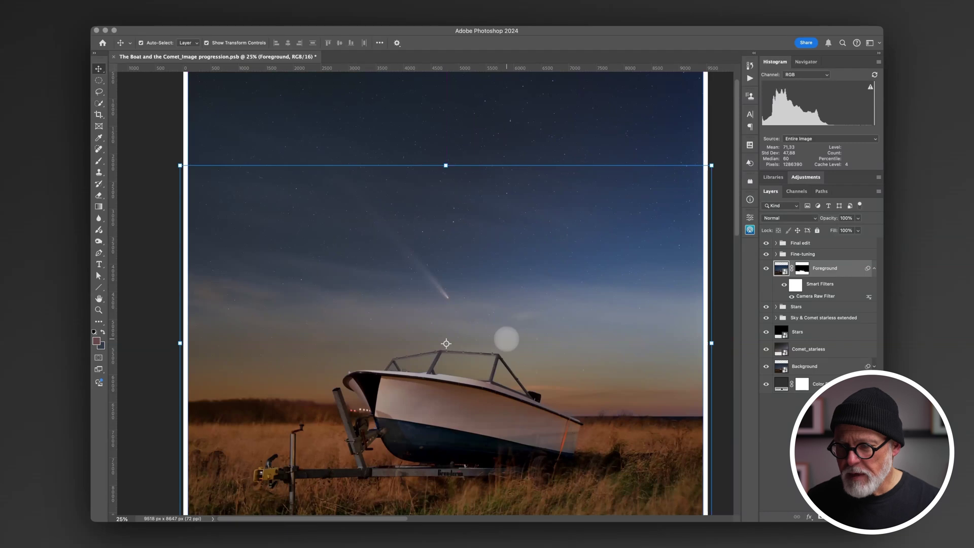
{"action": "key", "text": "super+0"}
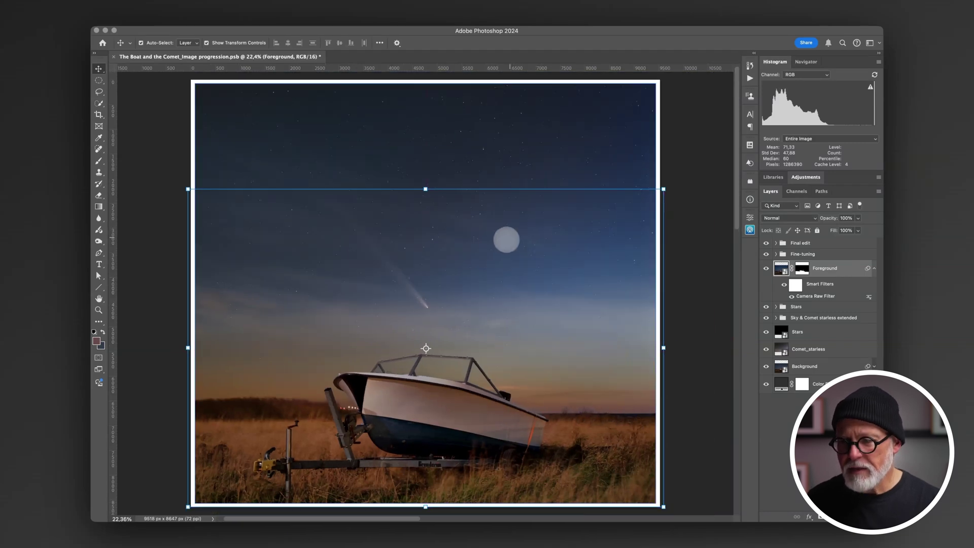